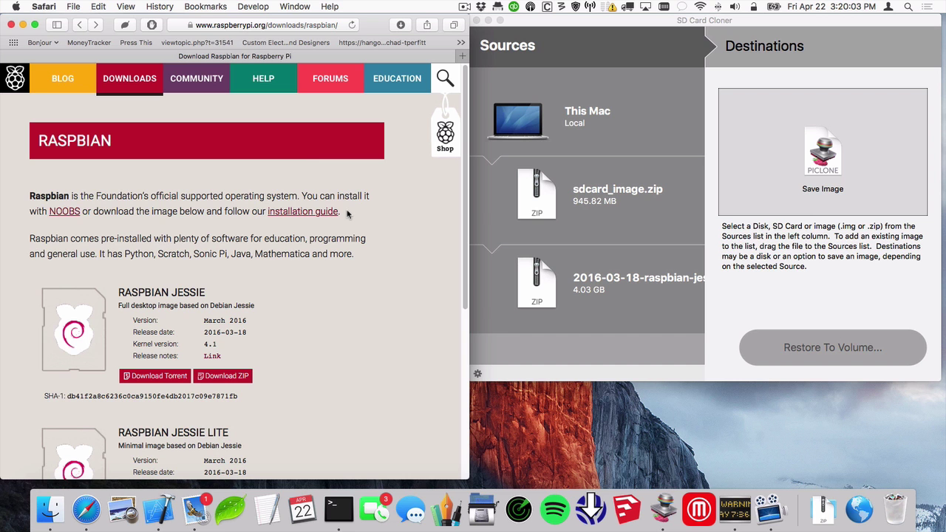
Step: From the Raspberry Pi Downloads page, download the Raspbian Jessie ZIP in Safari
{"action": "left_click", "coordinate": [138, 82]}
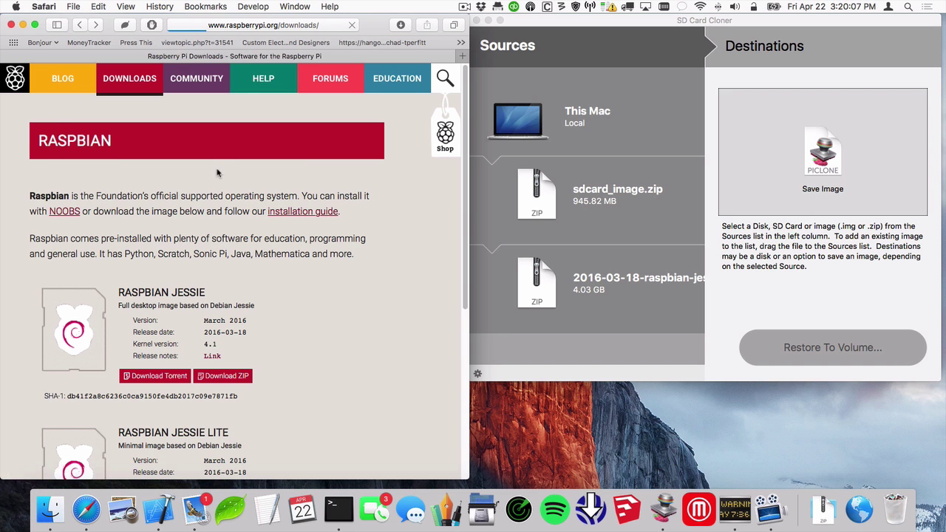
{"action": "left_click", "coordinate": [337, 307]}
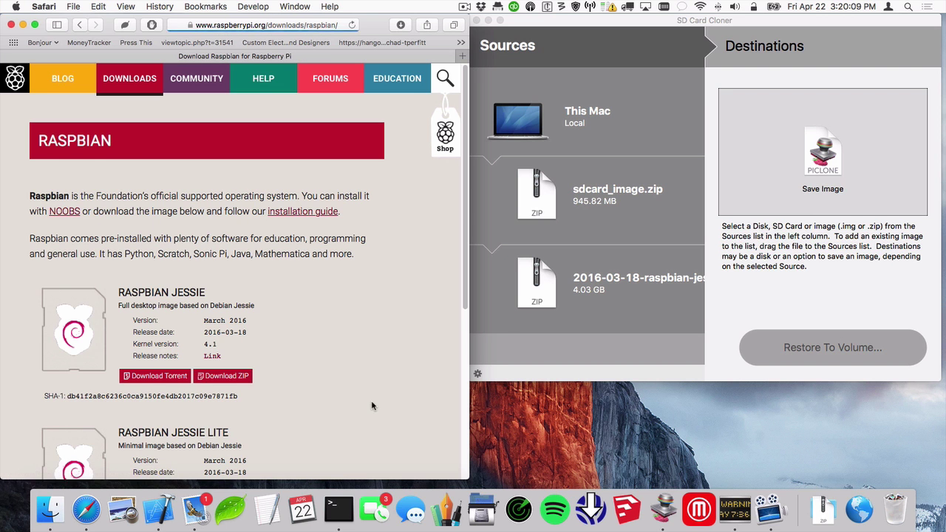
{"action": "left_click", "coordinate": [221, 377]}
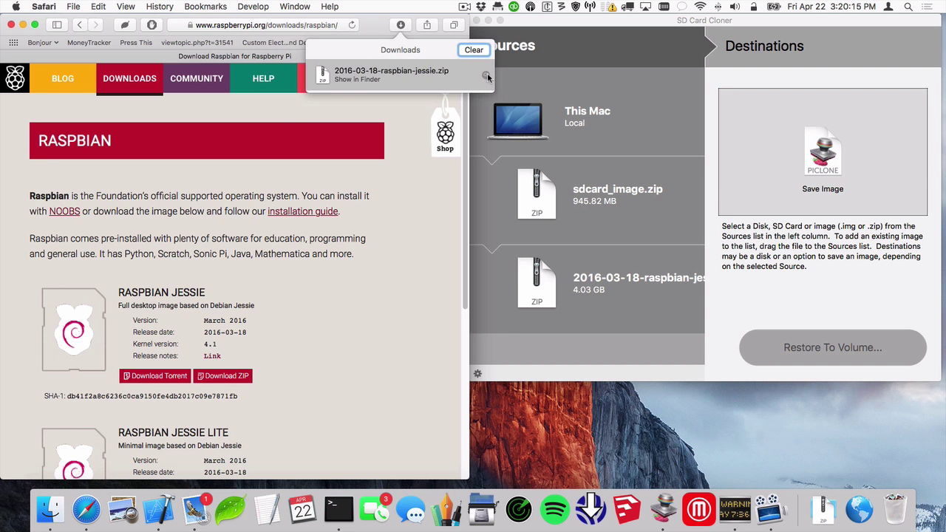
Step: Drag 2016-03-18-raspbian-jessie.zip from Downloads into the cloner's Sources list, then close Finder
{"action": "left_click", "coordinate": [485, 74]}
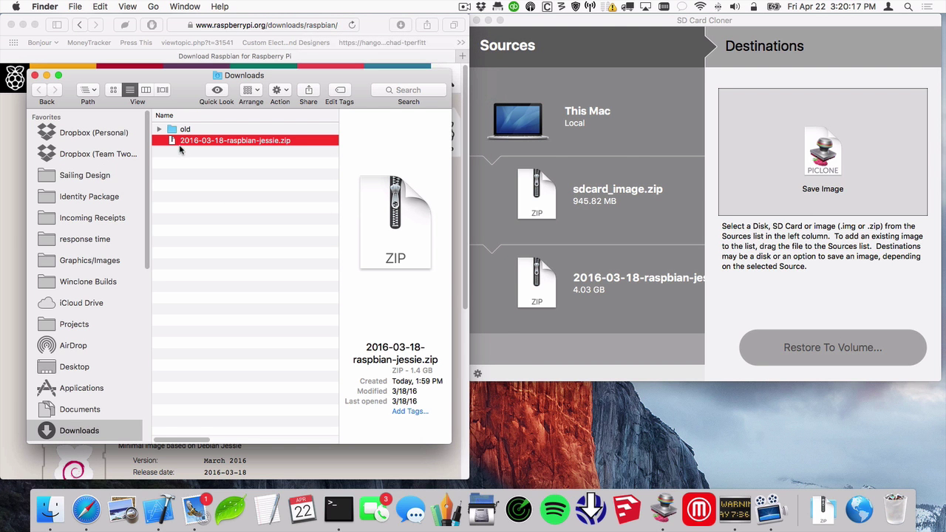
{"action": "left_click_drag", "start_coordinate": [182, 142], "coordinate": [558, 181]}
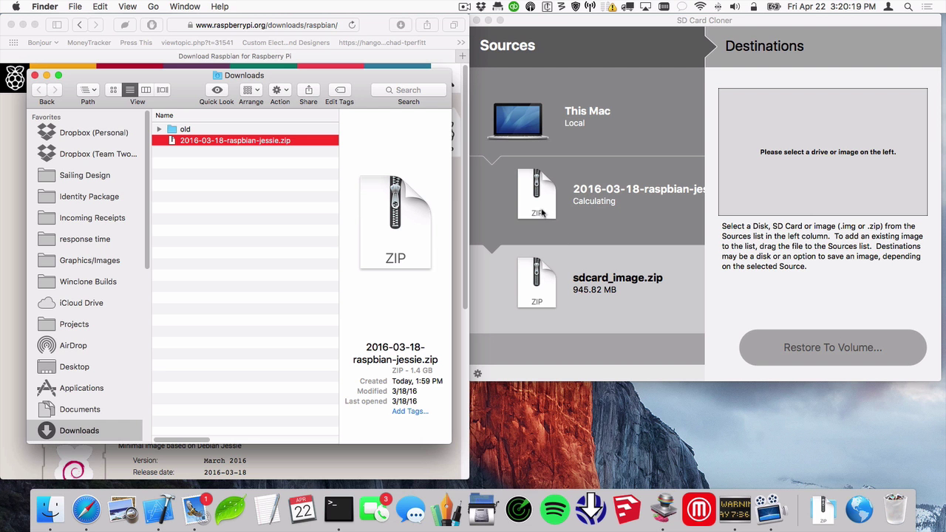
{"action": "left_click", "coordinate": [35, 76]}
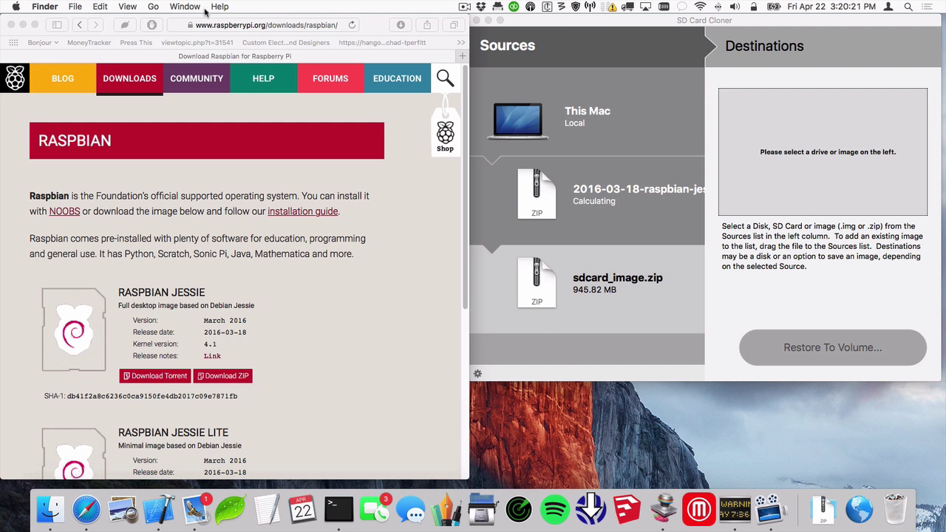
Step: Minimize Safari, then centre and enlarge the SD Card Cloner window showing the 7.95 GB cards
{"action": "left_click", "coordinate": [23, 24]}
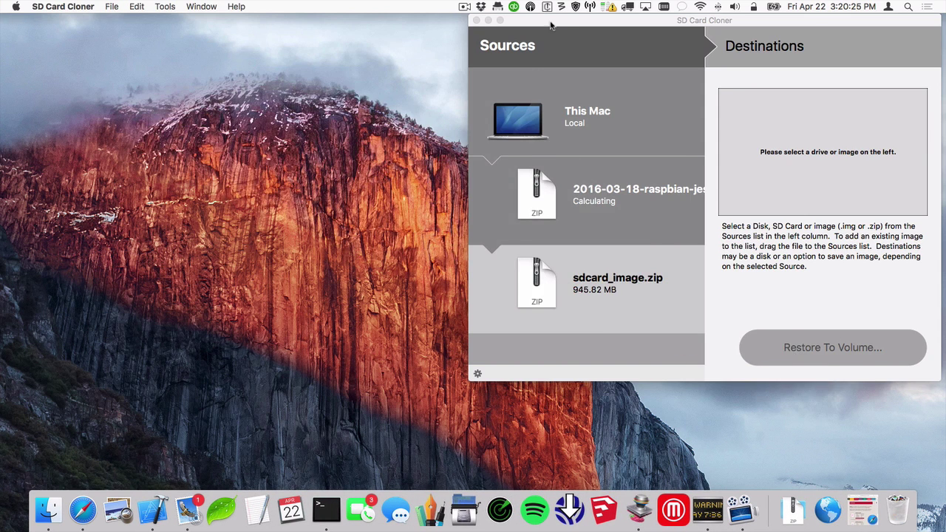
{"action": "mouse_move", "coordinate": [548, 23]}
{"action": "left_mouse_down"}
{"action": "mouse_move", "coordinate": [236, 51]}
{"action": "mouse_move", "coordinate": [88, 24]}
{"action": "left_mouse_up"}
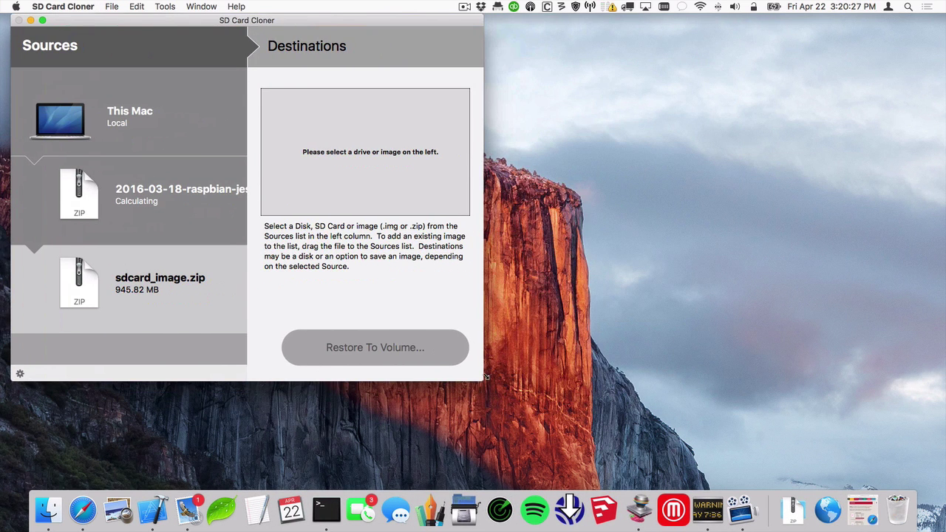
{"action": "left_click_drag", "start_coordinate": [485, 377], "coordinate": [924, 416]}
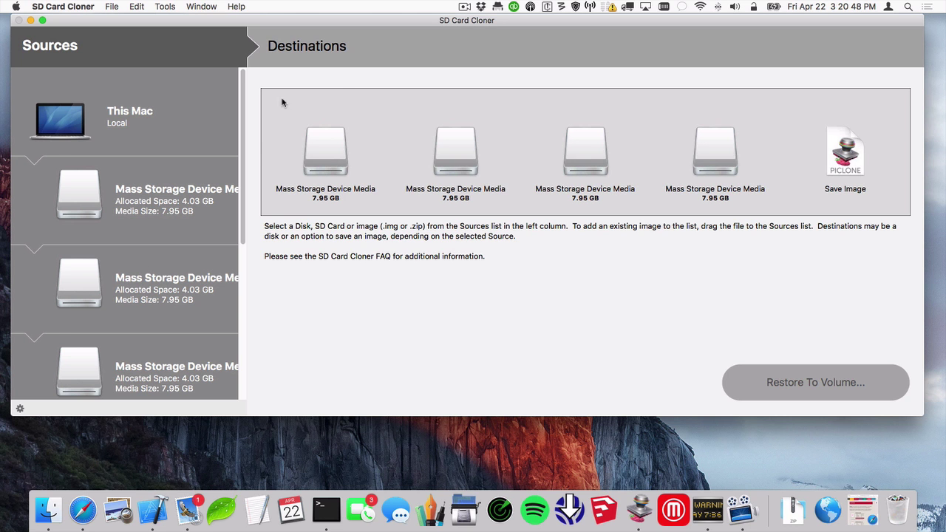
Step: Select 2016-03-18-raspbian-jessie.zip in the Sources list as the restore source
{"action": "scroll", "coordinate": [228, 195], "scroll_direction": "down", "scroll_amount": 5}
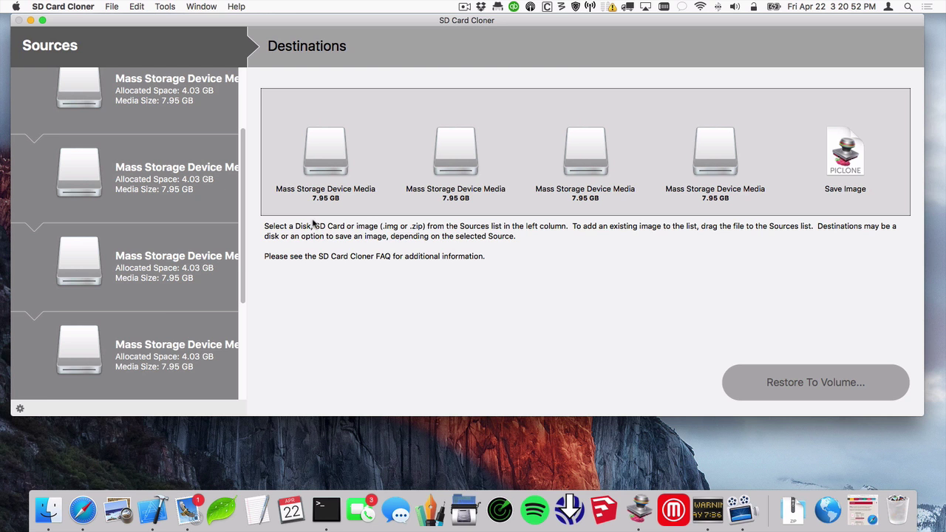
{"action": "scroll", "coordinate": [141, 140], "scroll_direction": "up", "scroll_amount": 1}
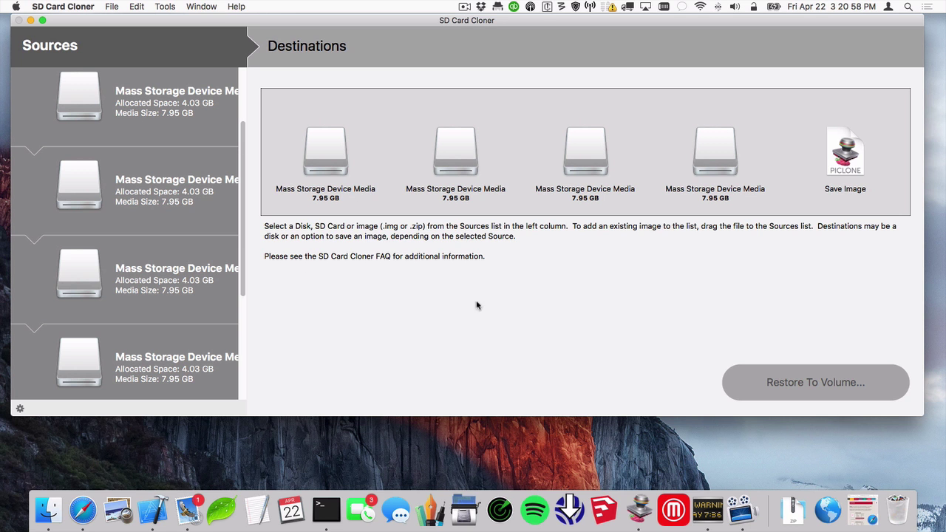
{"action": "scroll", "coordinate": [197, 254], "scroll_direction": "down", "scroll_amount": 5}
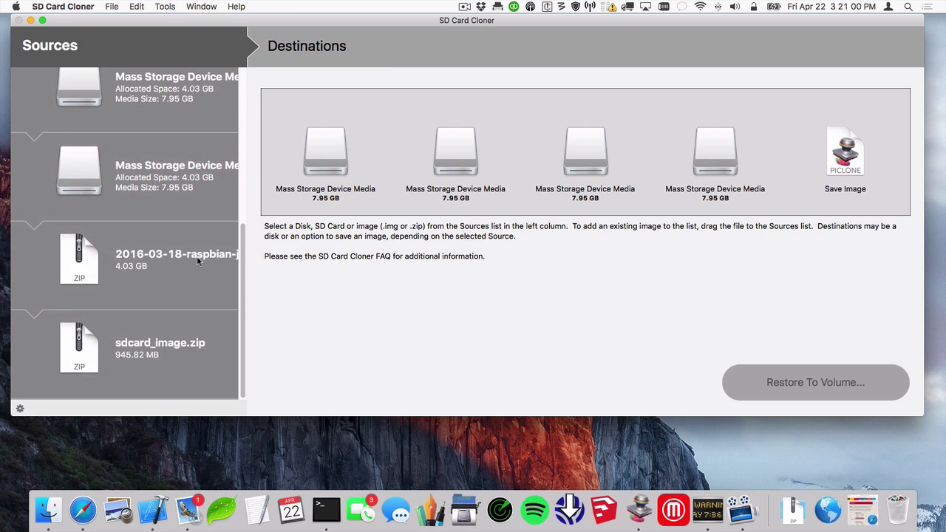
{"action": "left_click", "coordinate": [162, 266]}
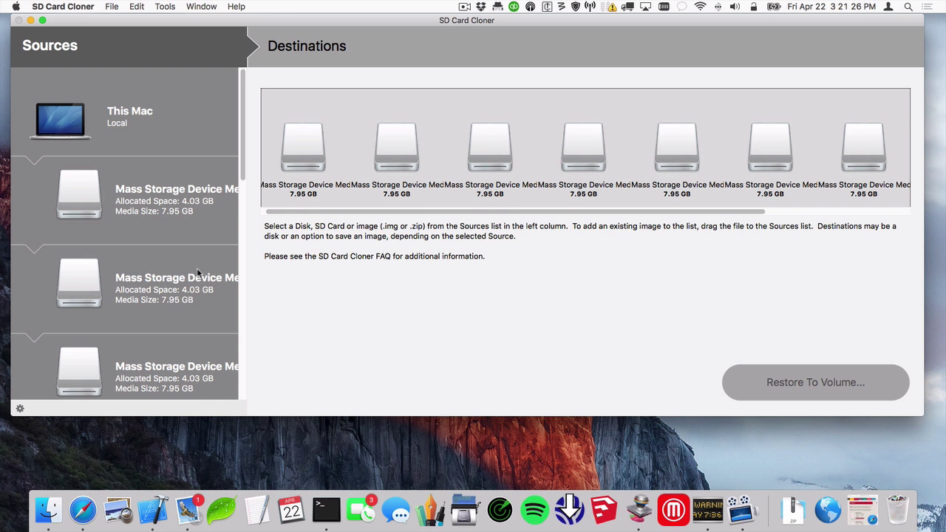
{"action": "scroll", "coordinate": [174, 283], "scroll_direction": "down", "scroll_amount": 5}
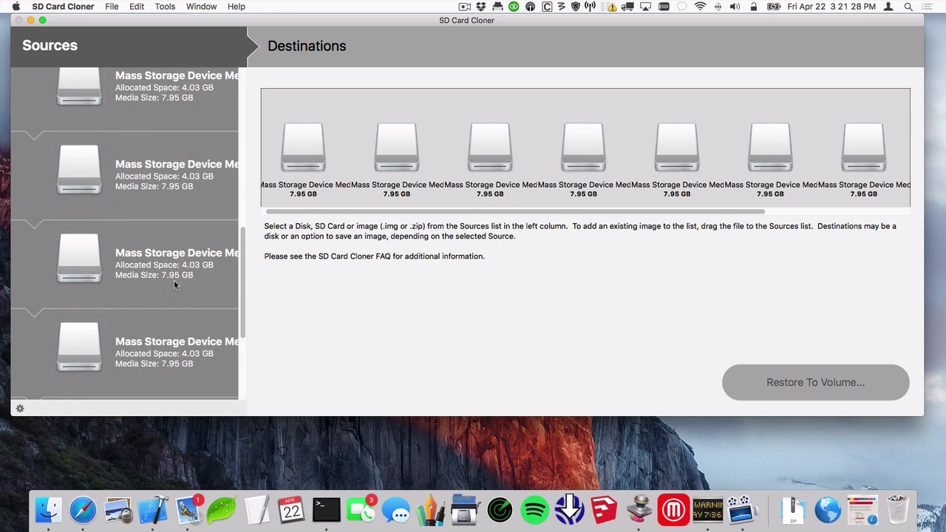
{"action": "left_click", "coordinate": [159, 275]}
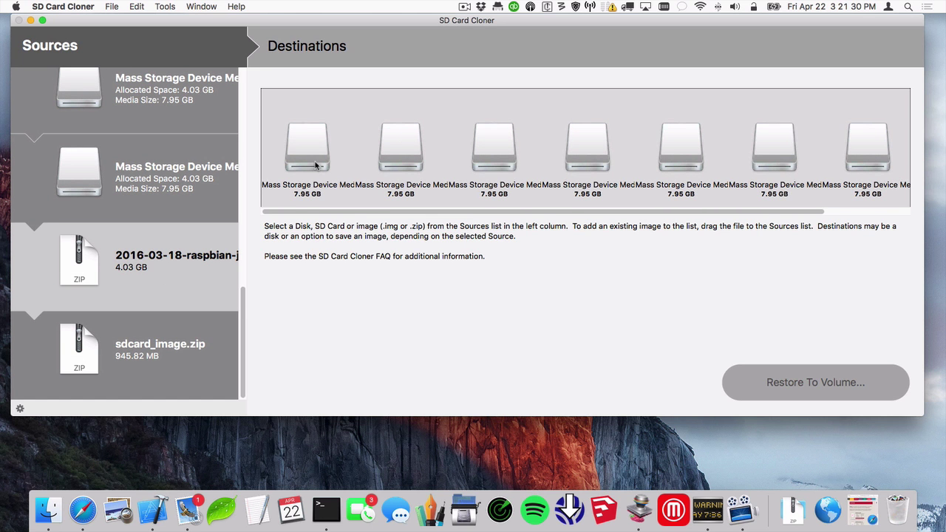
{"action": "left_click", "coordinate": [318, 163]}
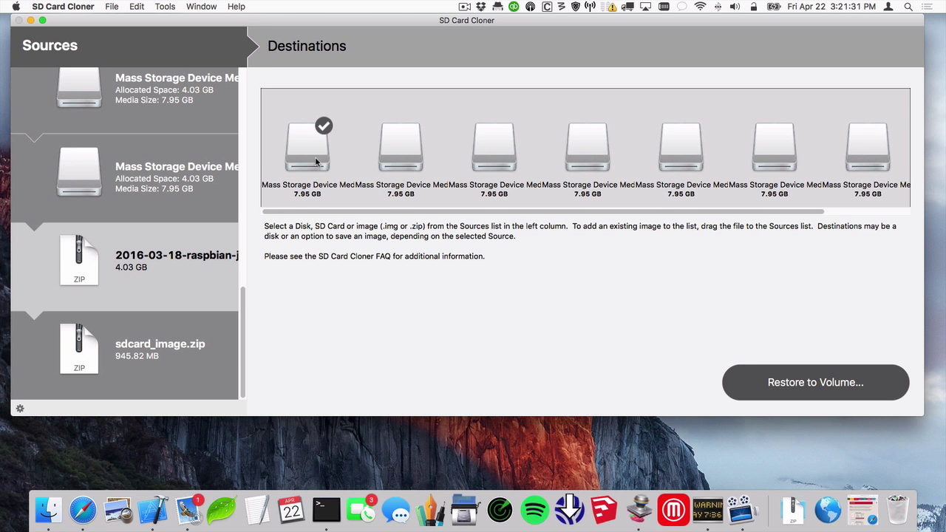
{"action": "left_click", "coordinate": [138, 6]}
{"action": "left_click", "coordinate": [166, 95]}
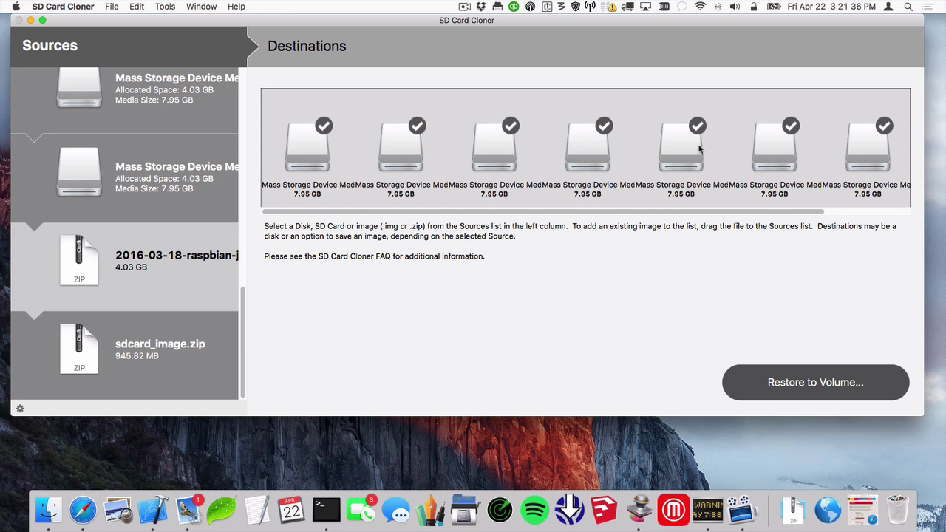
{"action": "scroll", "coordinate": [883, 151], "scroll_direction": "right", "scroll_amount": 3}
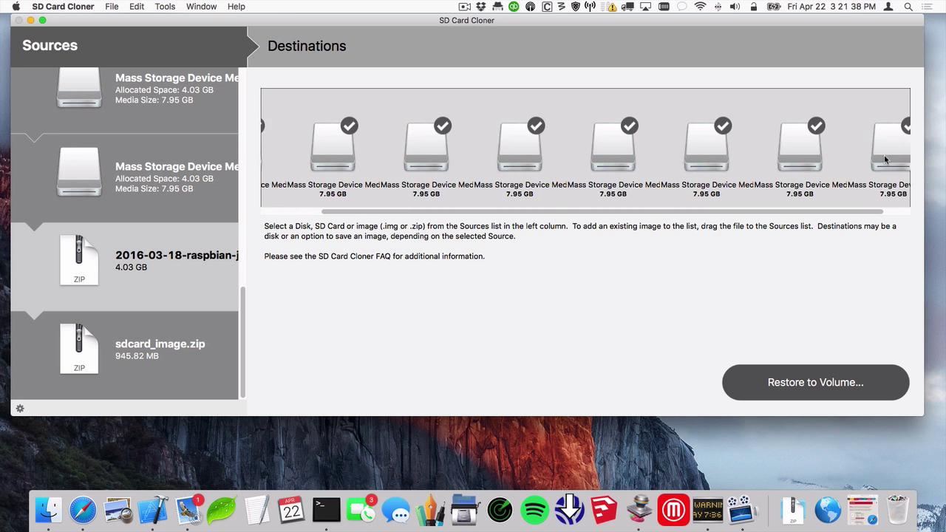
{"action": "scroll", "coordinate": [740, 156], "scroll_direction": "left", "scroll_amount": 5}
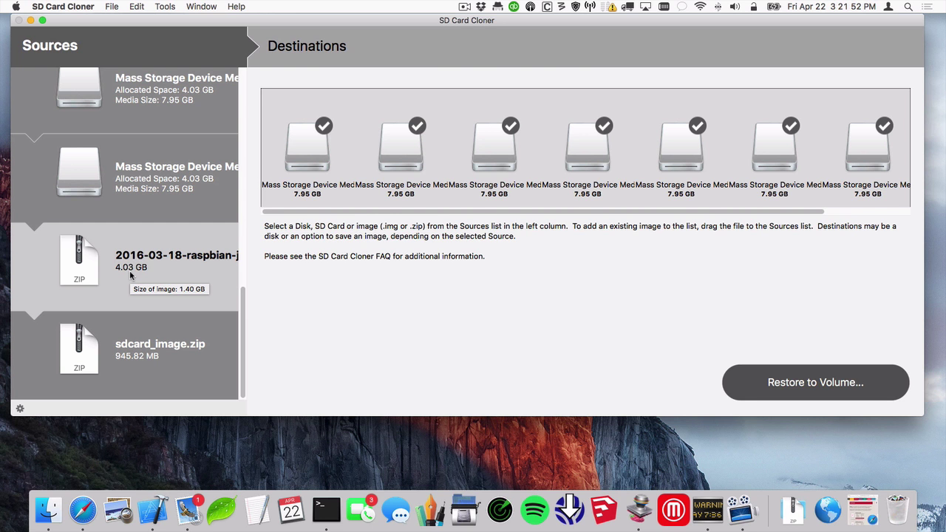
Step: Restore the Raspbian zip onto the checked cards, confirming and entering the administrator password
{"action": "left_click", "coordinate": [782, 383]}
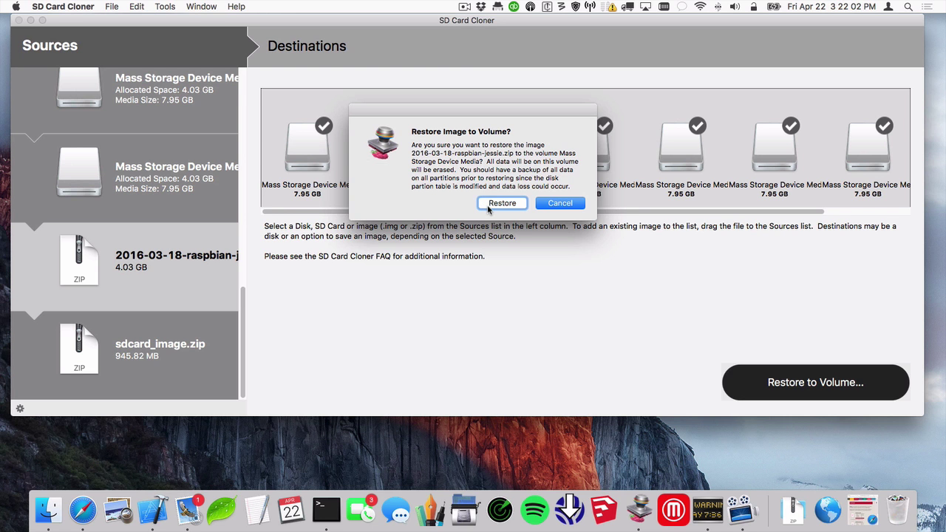
{"action": "left_click", "coordinate": [487, 205]}
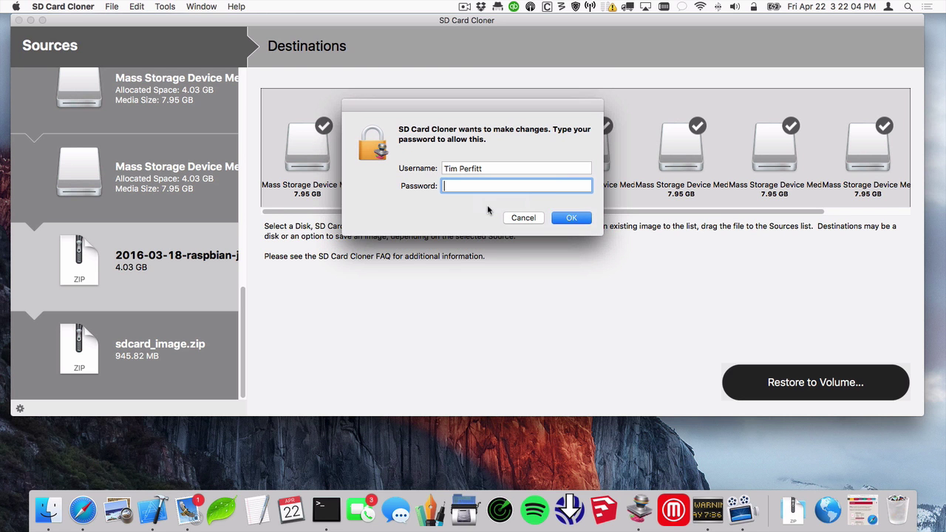
{"action": "type", "text": "••••••••"}
{"action": "key", "text": "Return"}
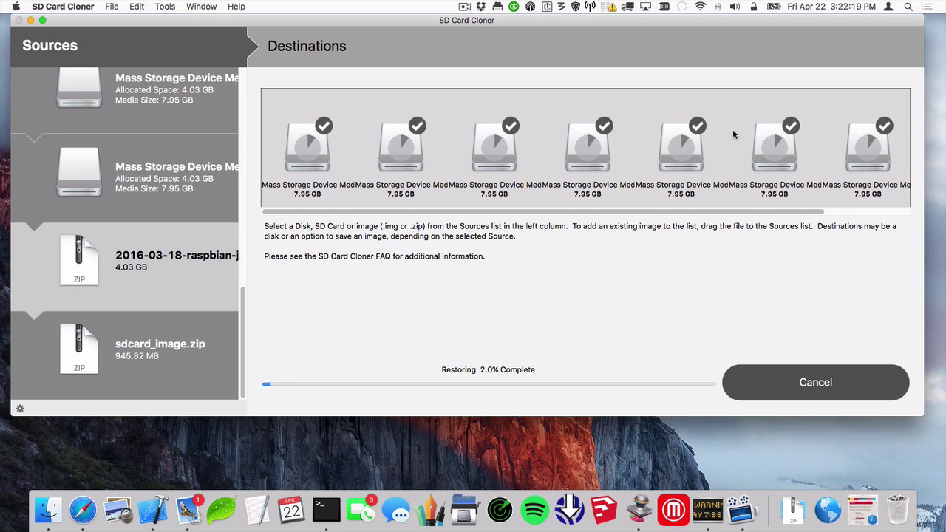
Step: Watch the restore climb to 87.4%, scrolling the Destinations strip across the drives
{"action": "scroll", "coordinate": [628, 146], "scroll_direction": "right", "scroll_amount": 1}
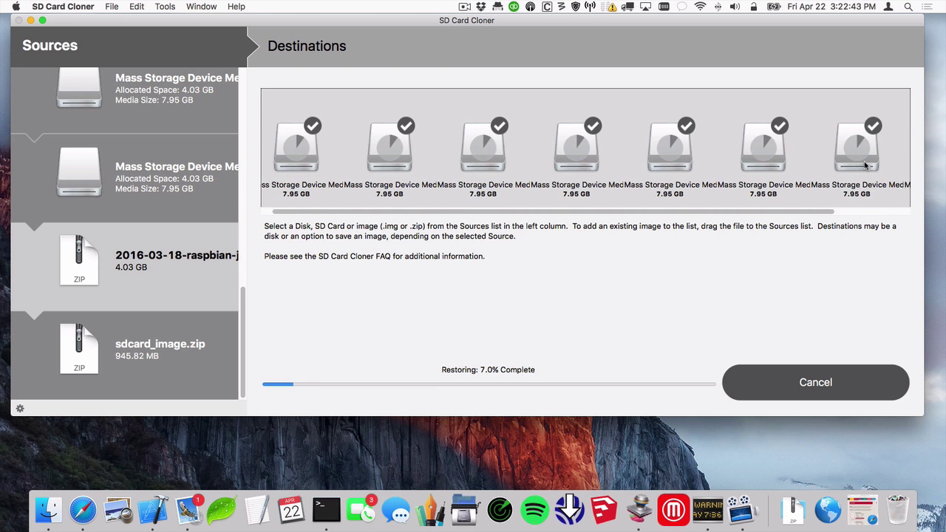
{"action": "scroll", "coordinate": [858, 155], "scroll_direction": "right", "scroll_amount": 3}
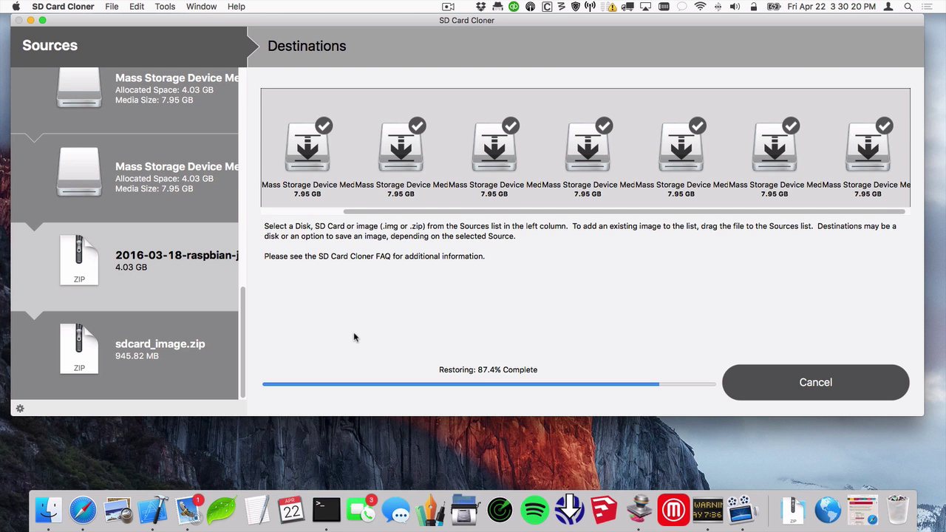
Step: Wait for all seven cards to finish restoring, then dismiss the Restore Complete! dialog
{"action": "scroll", "coordinate": [396, 149], "scroll_direction": "right", "scroll_amount": 1}
{"action": "scroll", "coordinate": [395, 149], "scroll_direction": "right", "scroll_amount": 1}
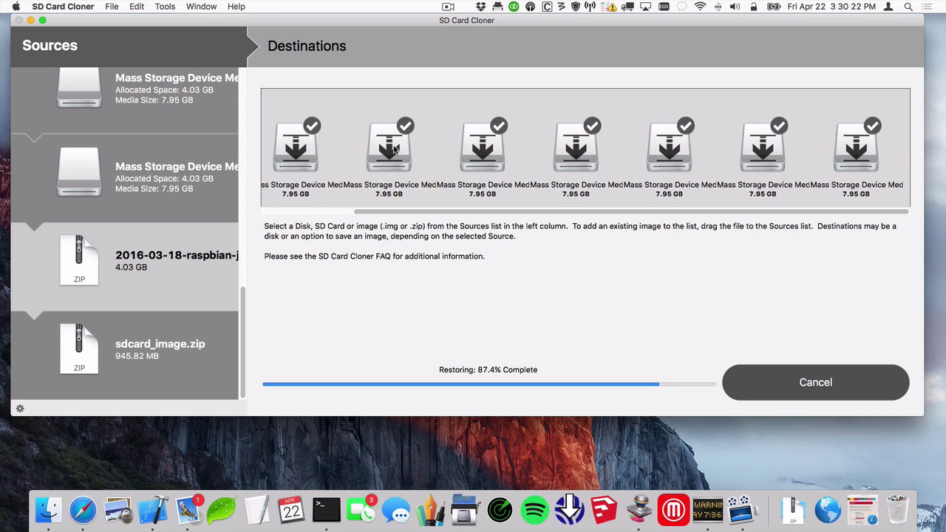
{"action": "scroll", "coordinate": [395, 150], "scroll_direction": "left", "scroll_amount": 2}
{"action": "scroll", "coordinate": [395, 149], "scroll_direction": "left", "scroll_amount": 2}
{"action": "scroll", "coordinate": [396, 149], "scroll_direction": "left", "scroll_amount": 2}
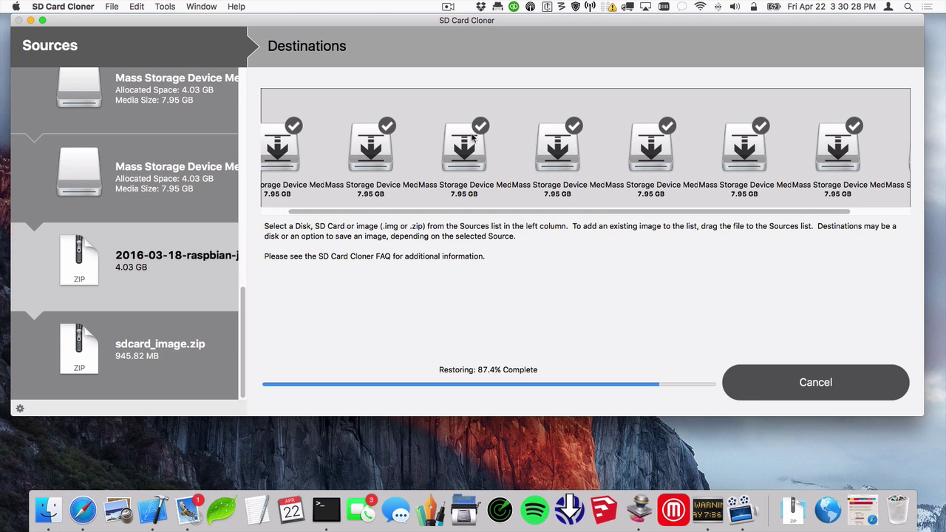
{"action": "scroll", "coordinate": [473, 137], "scroll_direction": "left", "scroll_amount": 1}
{"action": "scroll", "coordinate": [473, 138], "scroll_direction": "left", "scroll_amount": 1}
{"action": "scroll", "coordinate": [473, 137], "scroll_direction": "left", "scroll_amount": 1}
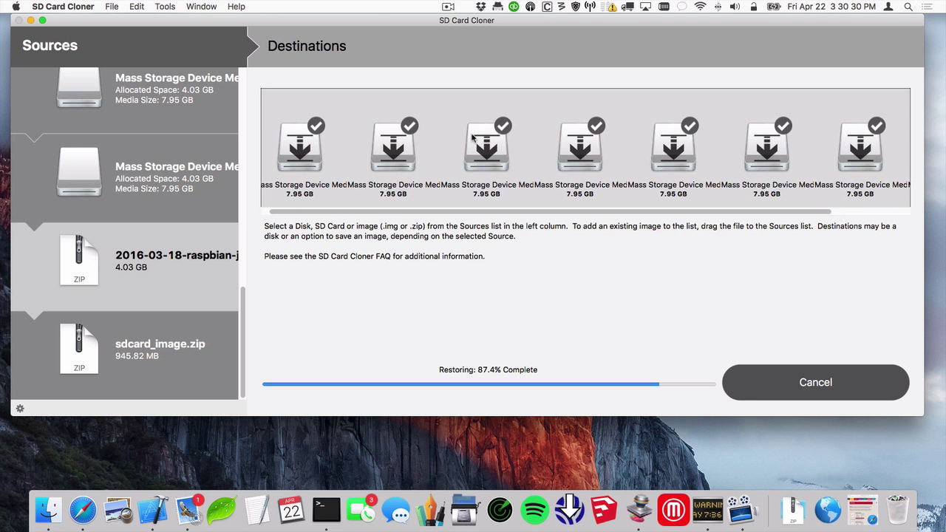
{"action": "scroll", "coordinate": [473, 138], "scroll_direction": "left", "scroll_amount": 1}
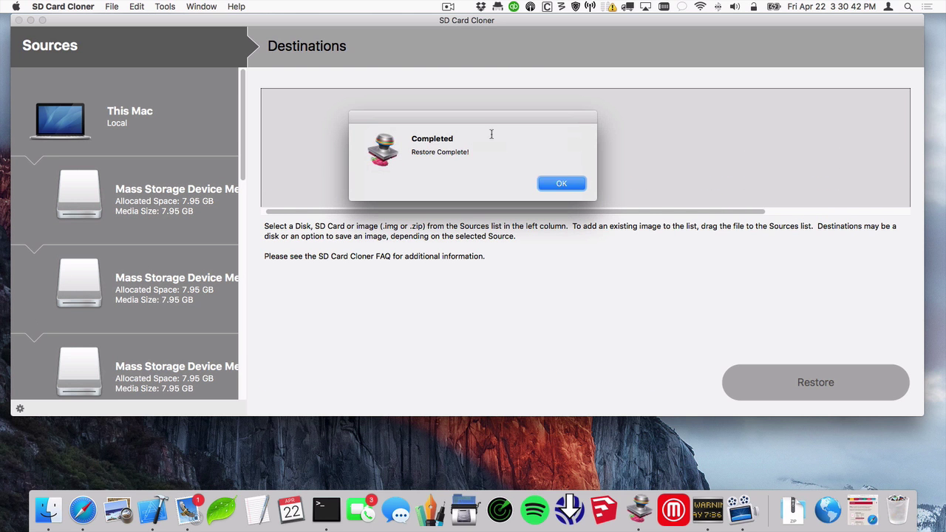
{"action": "left_click", "coordinate": [563, 187]}
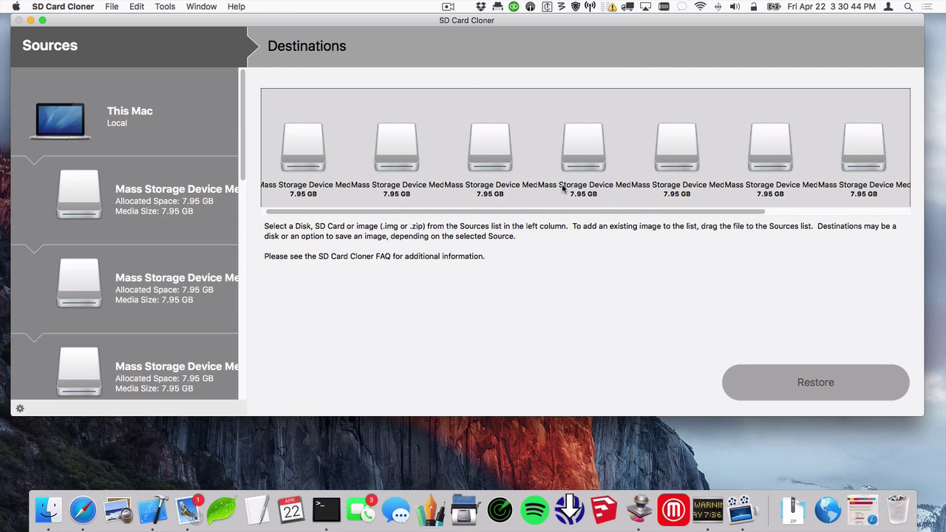
Step: In Finder, expand and collapse a boot volume's Raspbian files, then return to SD Card Cloner
{"action": "left_click", "coordinate": [56, 522]}
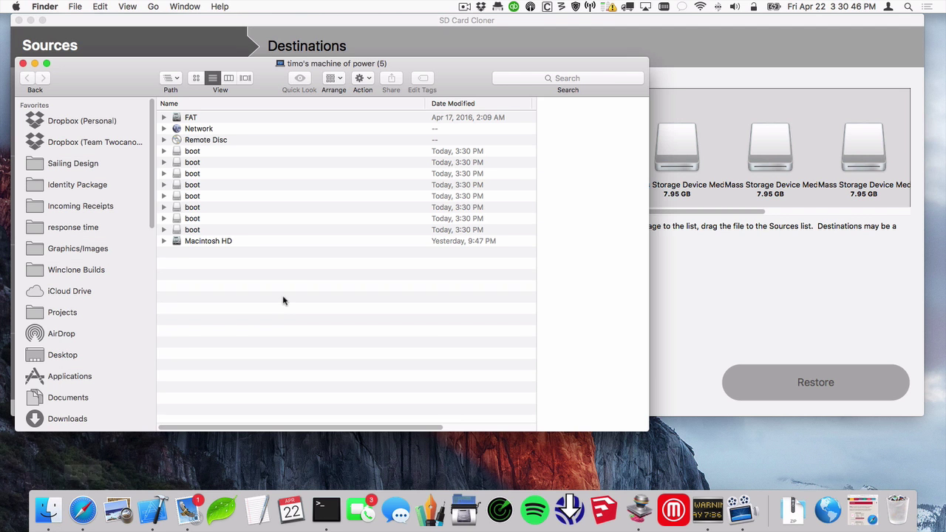
{"action": "left_click", "coordinate": [164, 150]}
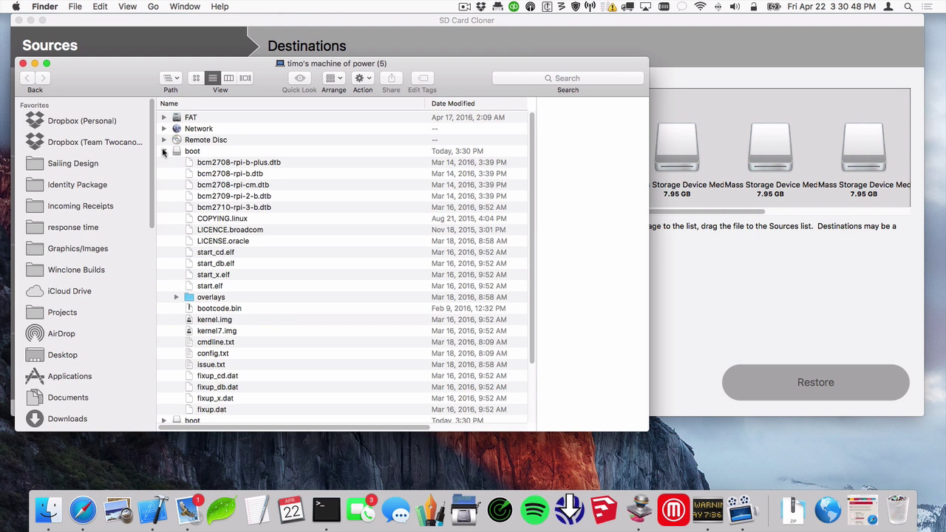
{"action": "left_click", "coordinate": [164, 151]}
{"action": "left_click", "coordinate": [164, 162]}
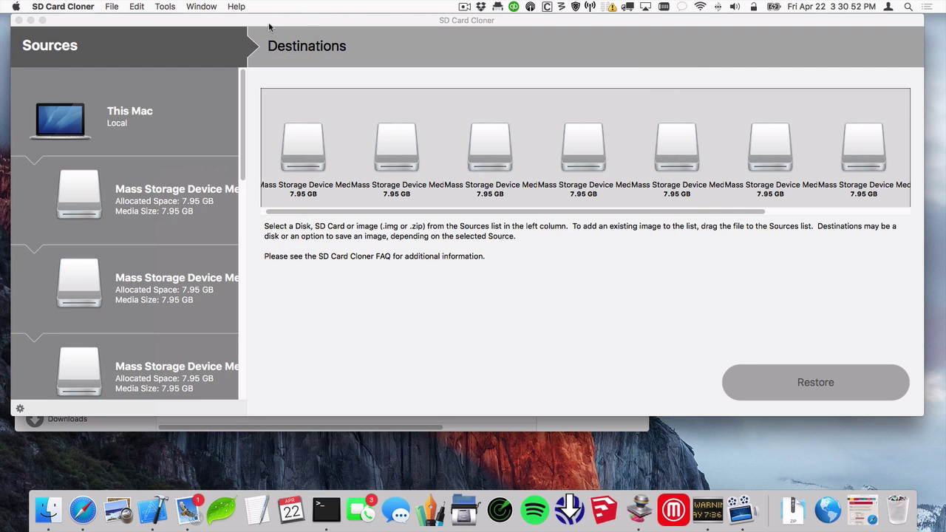
{"action": "left_click", "coordinate": [266, 33]}
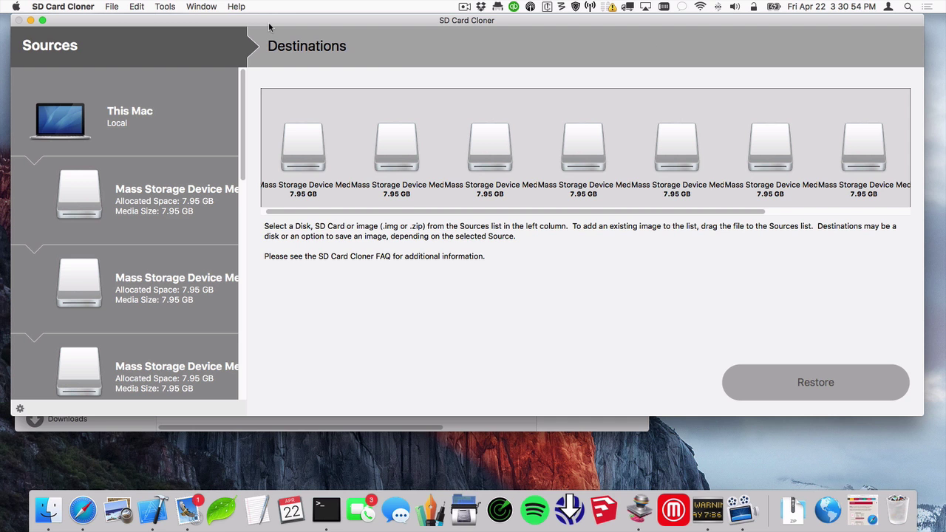